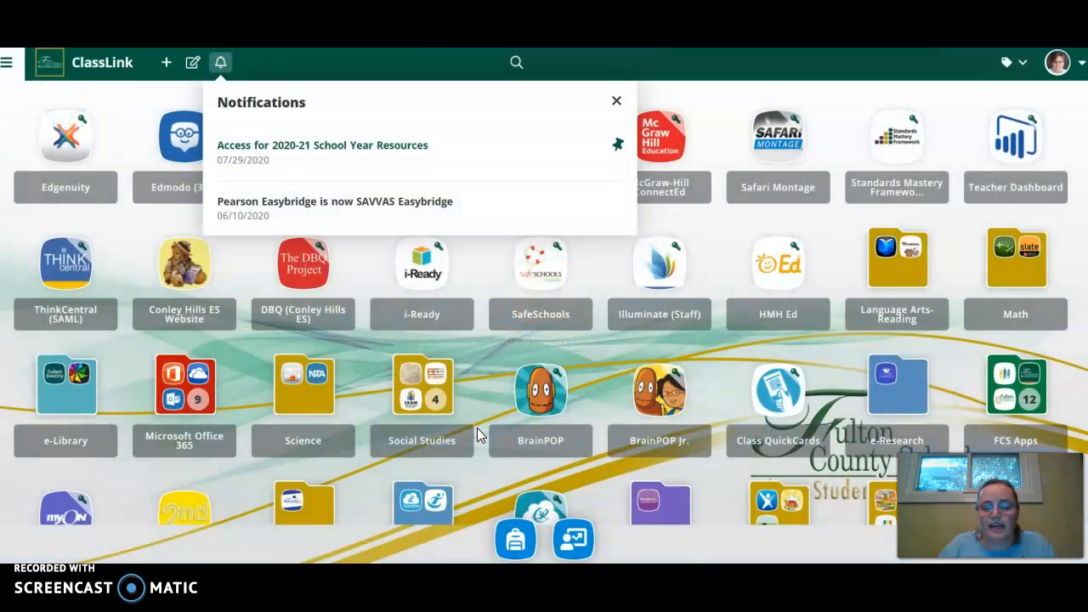
Open Microsoft Forms from the Microsoft Office 365 folder and create a new form.
{"action": "left_click", "coordinate": [170, 385]}
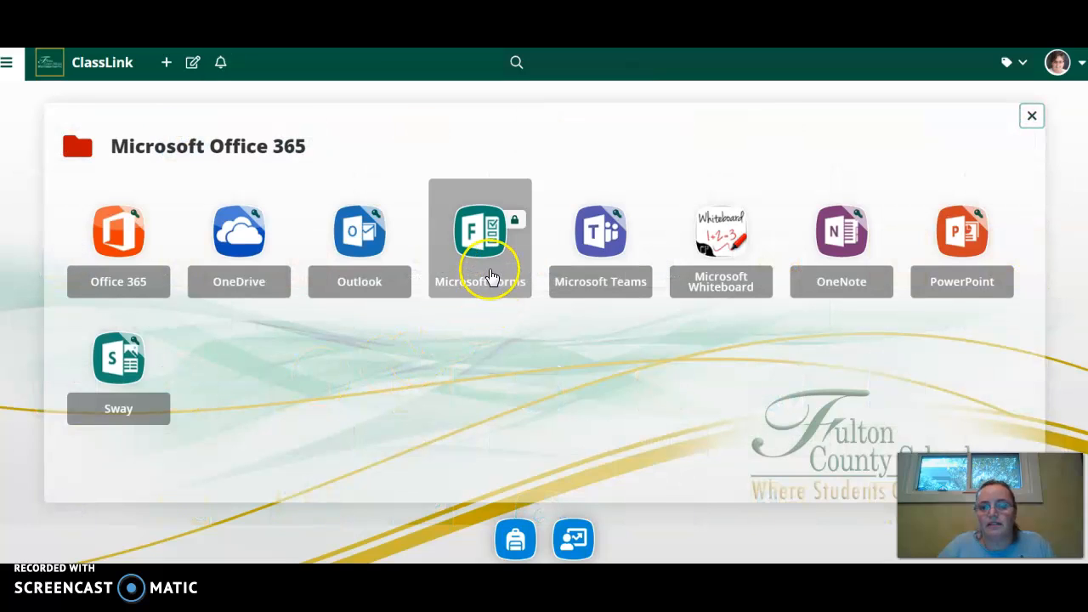
{"action": "left_click", "coordinate": [490, 274]}
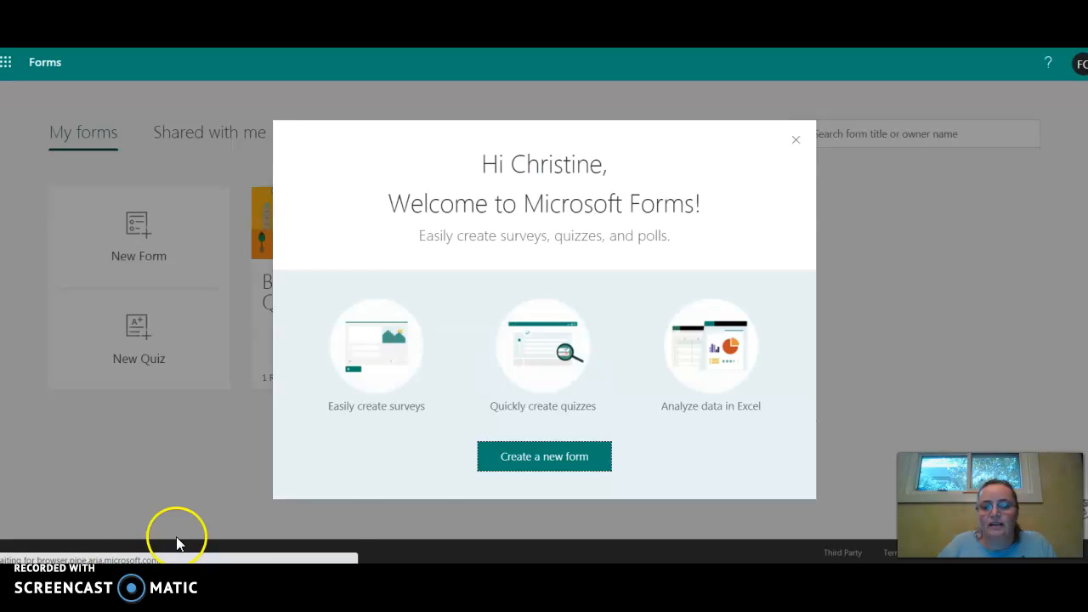
{"action": "left_click", "coordinate": [526, 463]}
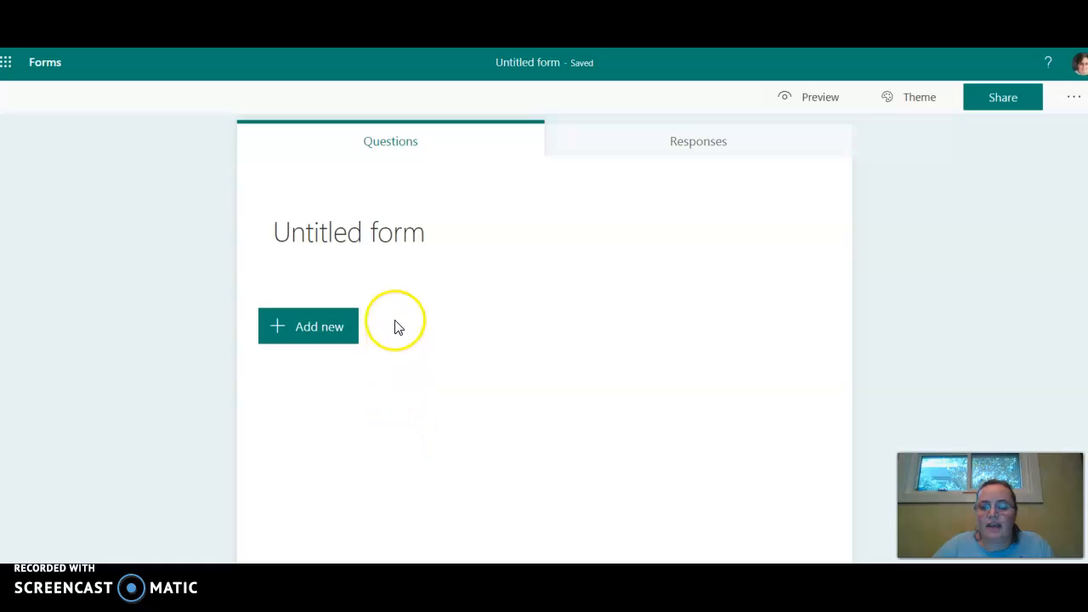
Title the form "Getting to Know You Survey" and add the description "Answer some questions so we can get to know you.".
{"action": "left_click", "coordinate": [383, 247]}
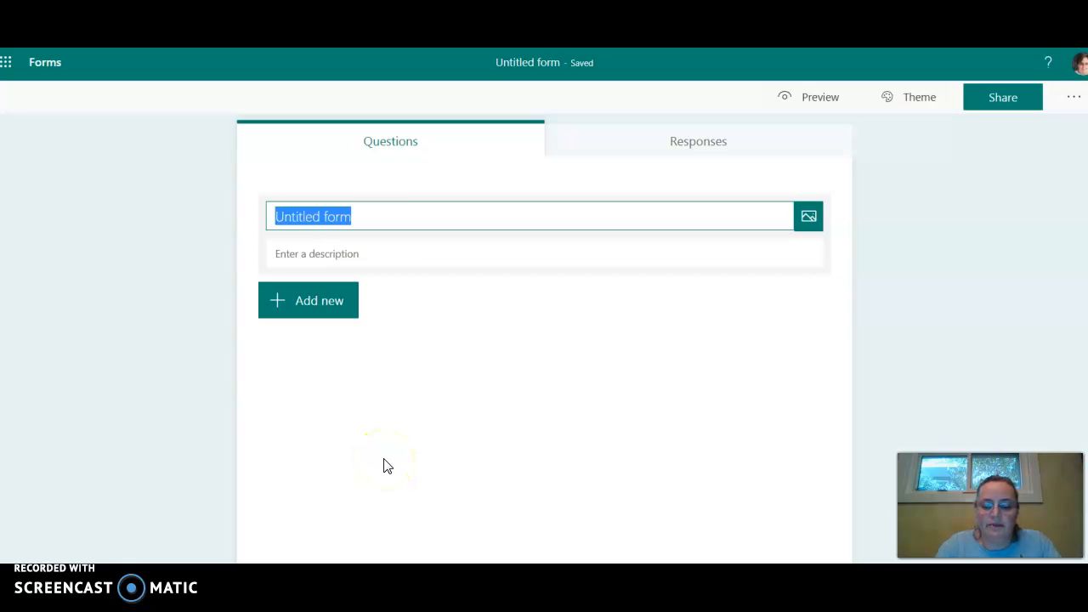
{"action": "type", "text": "G"}
{"action": "key", "text": "BackSpace"}
{"action": "type", "text": "Getting to Know "}
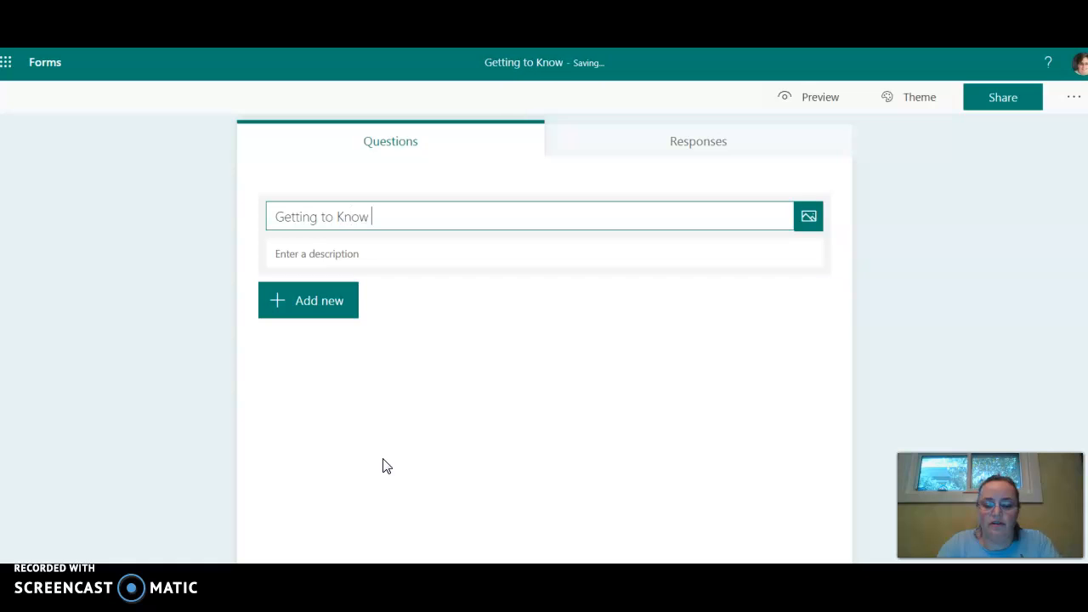
{"action": "type", "text": "You Survey"}
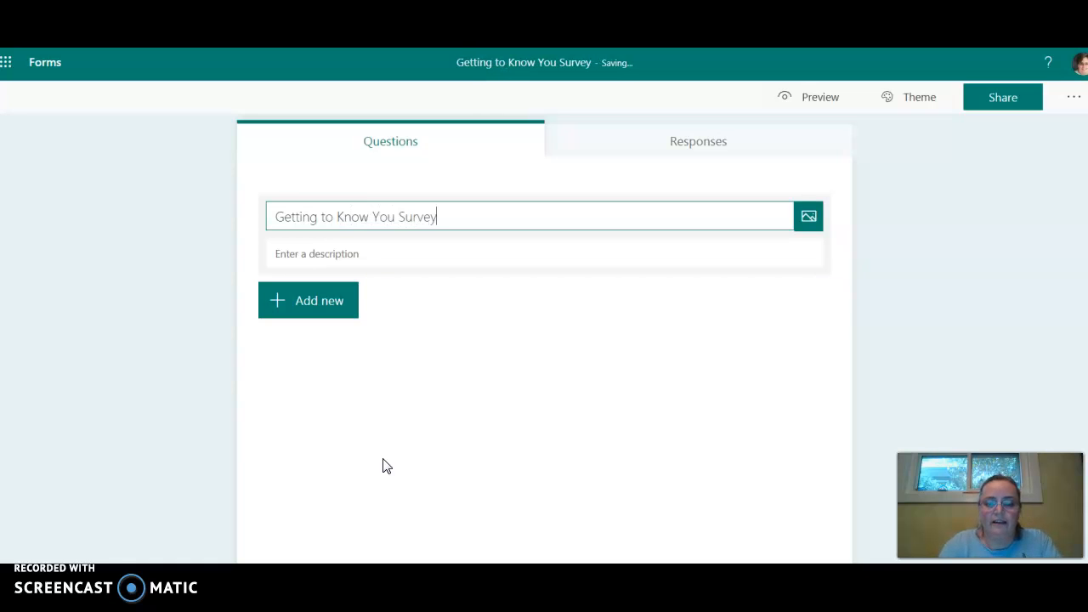
{"action": "left_click", "coordinate": [370, 477]}
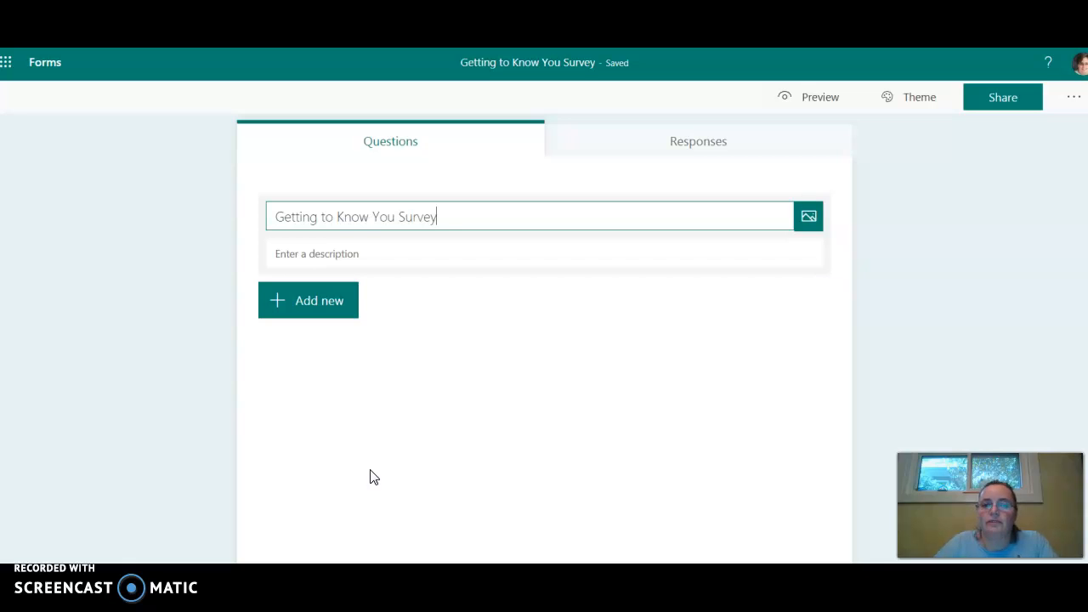
{"action": "left_click", "coordinate": [358, 484]}
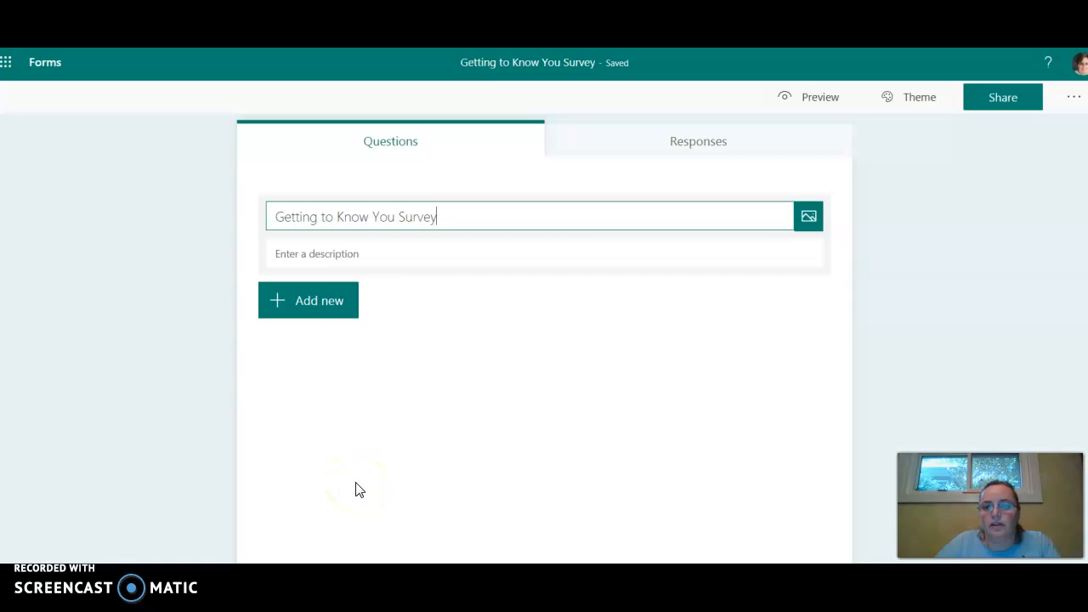
{"action": "left_click", "coordinate": [335, 260]}
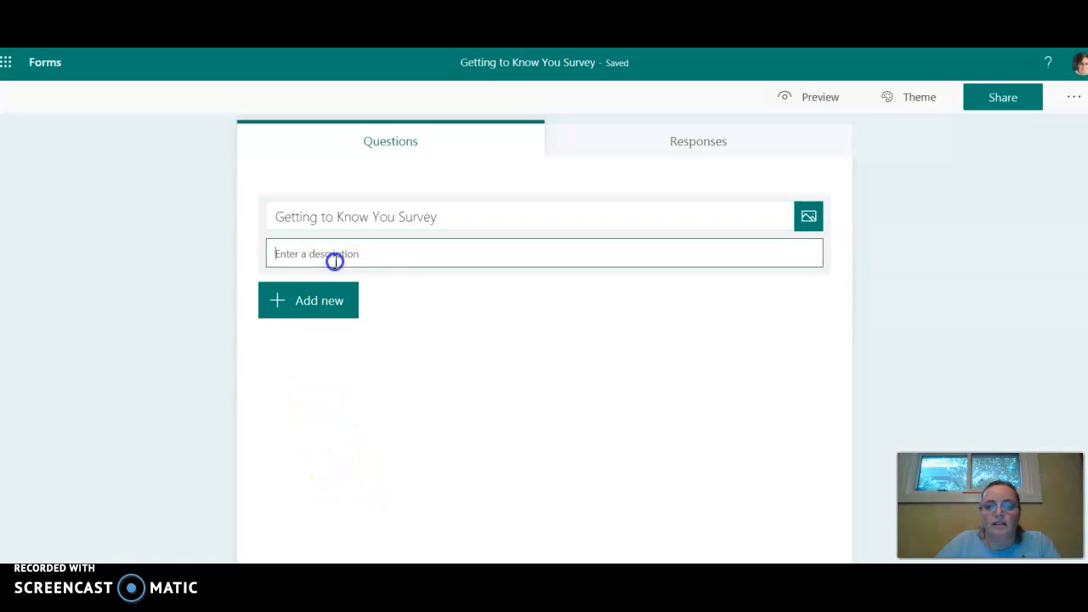
{"action": "type", "text": "Answer some questions so we can get to know you."}
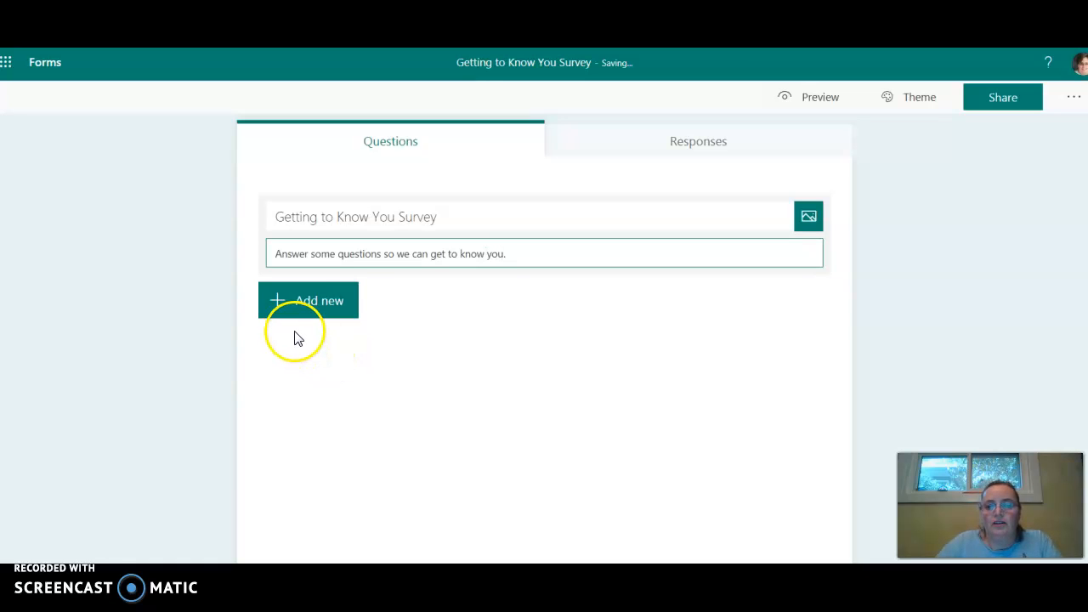
Add a text question to the survey asking "What is your name?".
{"action": "left_click", "coordinate": [308, 310]}
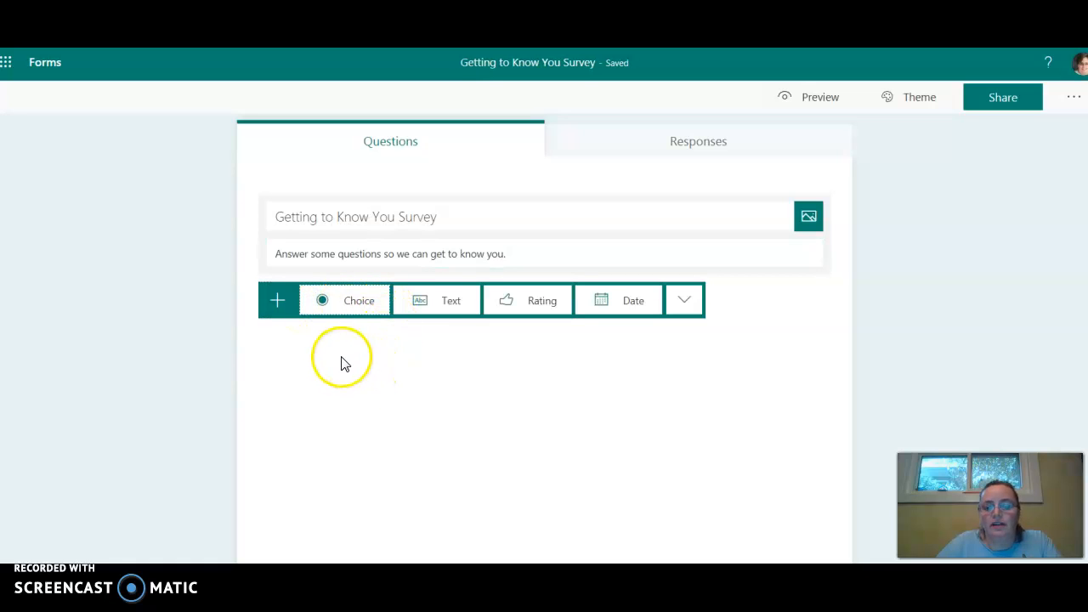
{"action": "left_click", "coordinate": [449, 305]}
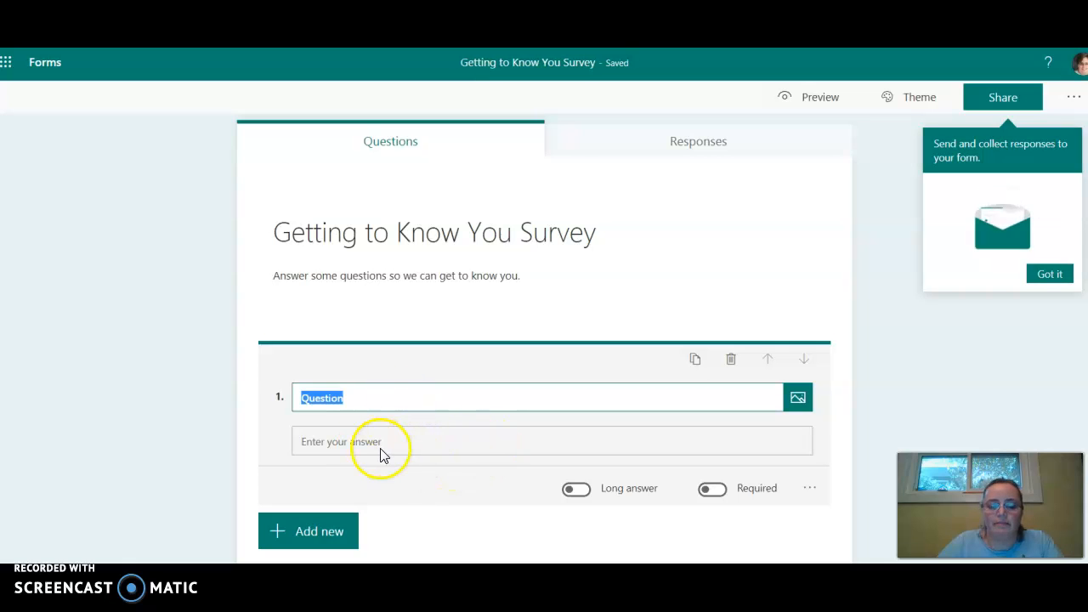
{"action": "type", "text": "What is your name?"}
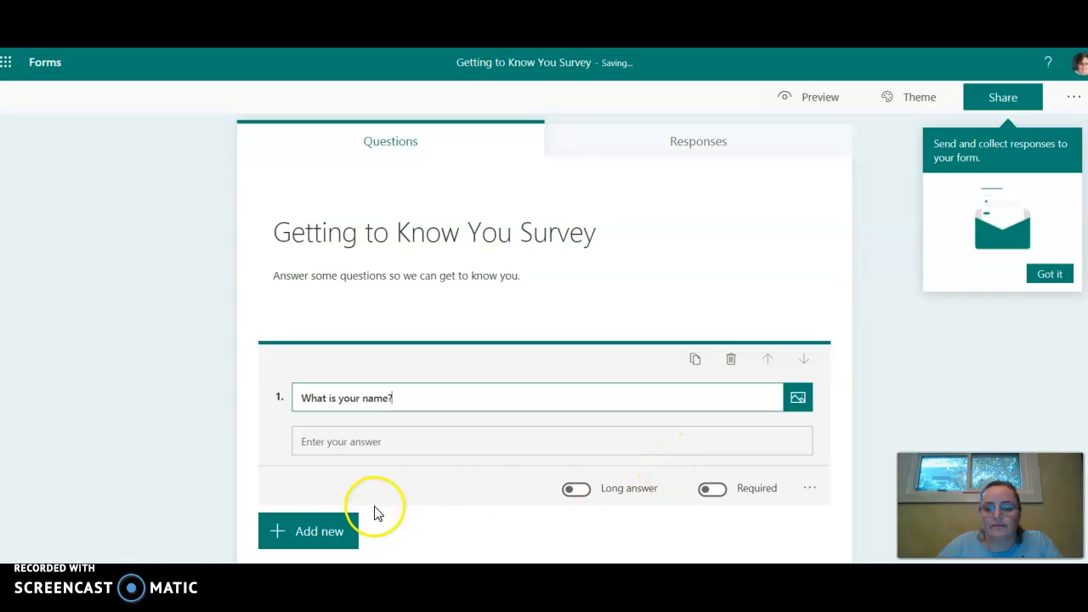
Add a choice question below the name question asking "How old are you?".
{"action": "left_click", "coordinate": [333, 536]}
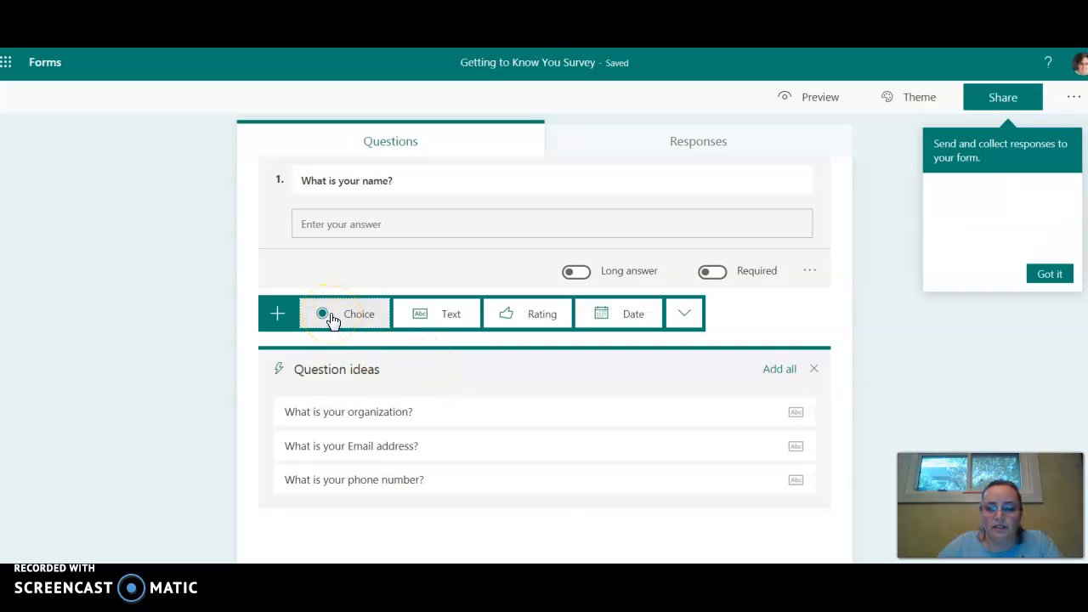
{"action": "left_click", "coordinate": [332, 316]}
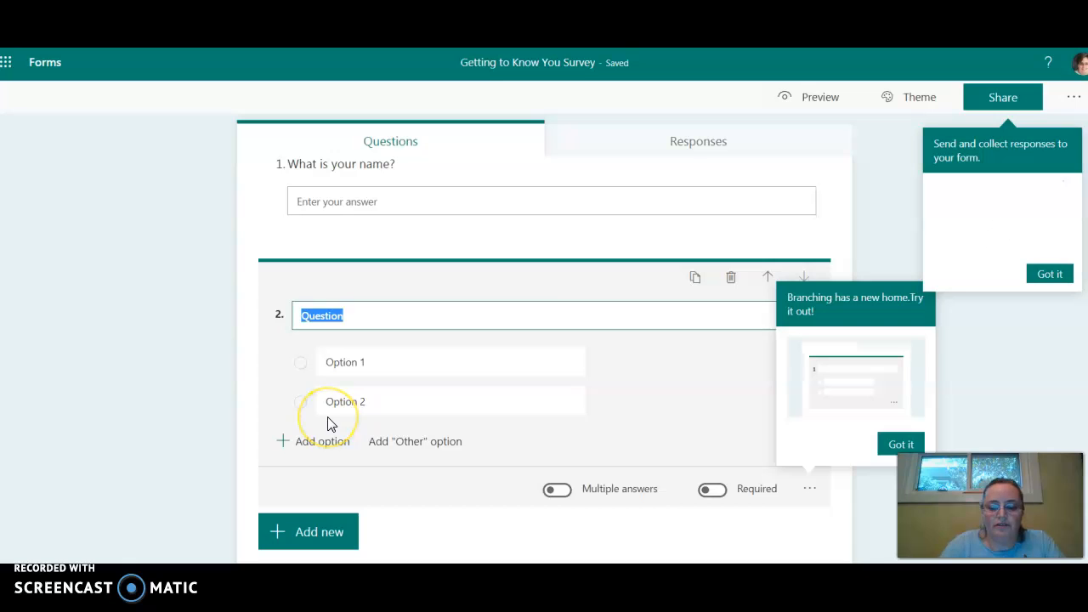
{"action": "type", "text": "How old are "}
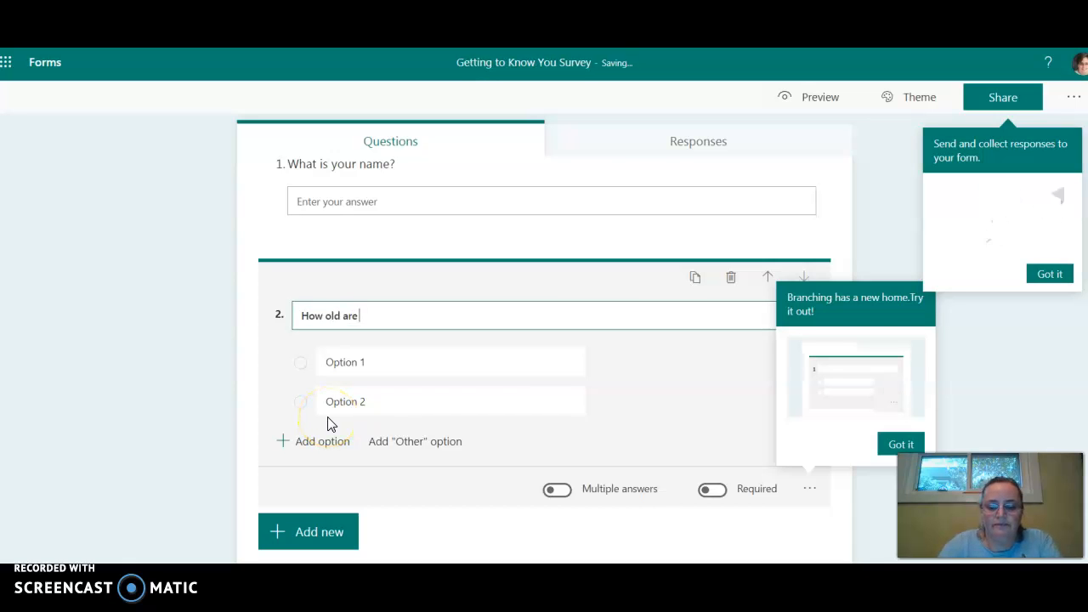
{"action": "type", "text": "you?"}
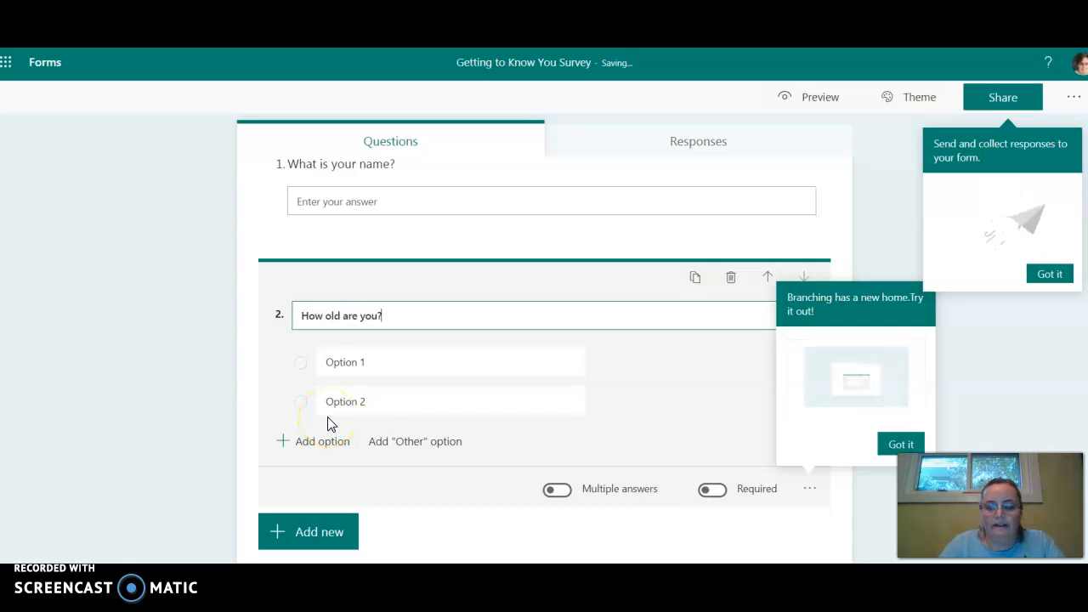
Give the age question the answer options 7, 8 and 9.
{"action": "left_click", "coordinate": [350, 368]}
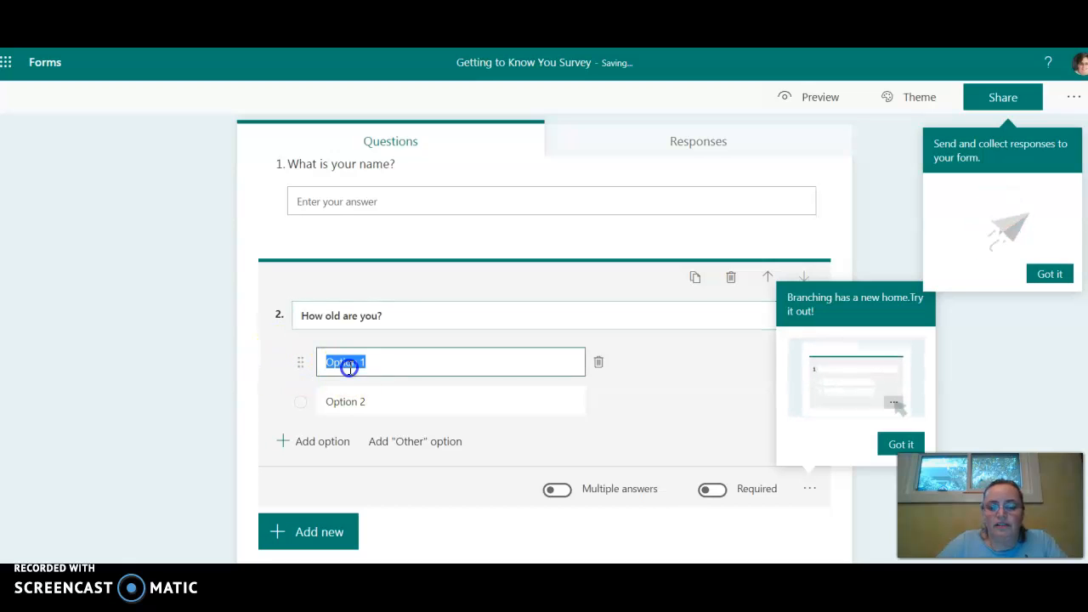
{"action": "type", "text": "7"}
{"action": "left_click", "coordinate": [417, 403]}
{"action": "type", "text": "8"}
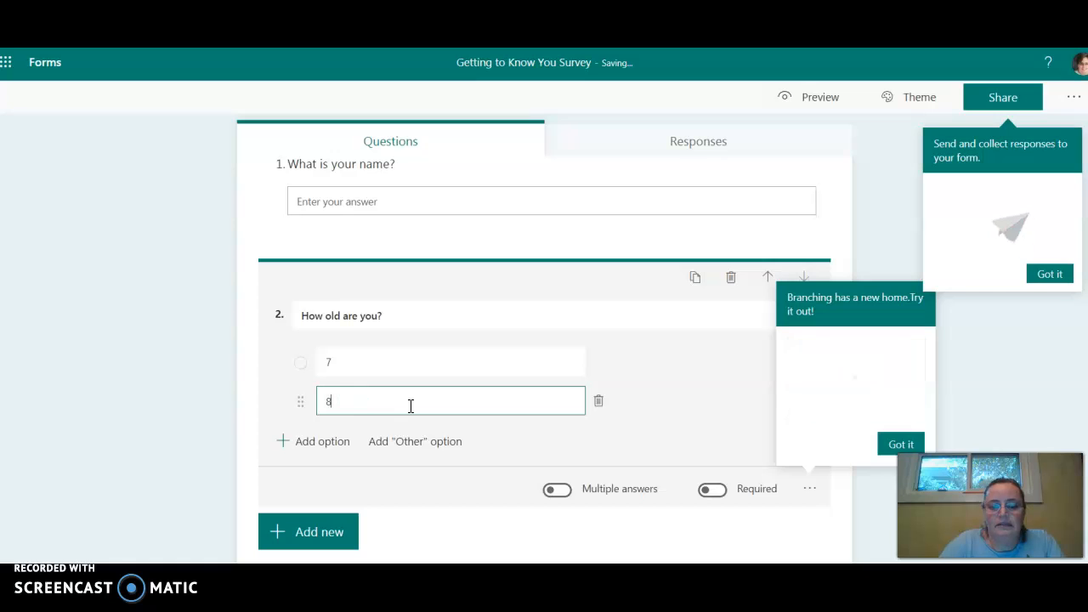
{"action": "left_click", "coordinate": [280, 442]}
{"action": "type", "text": "9"}
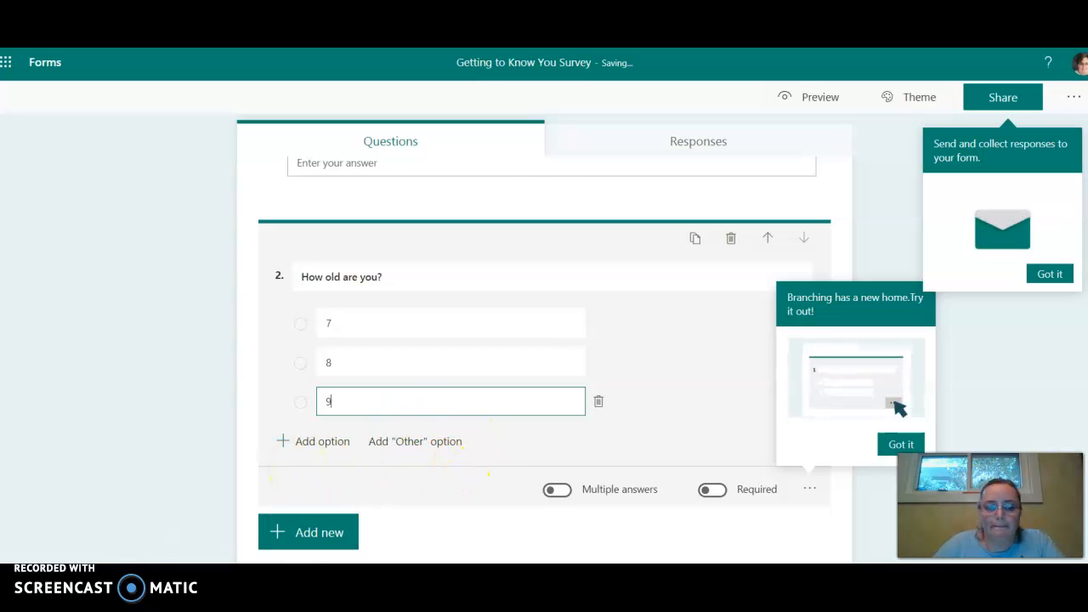
{"action": "left_click", "coordinate": [620, 434]}
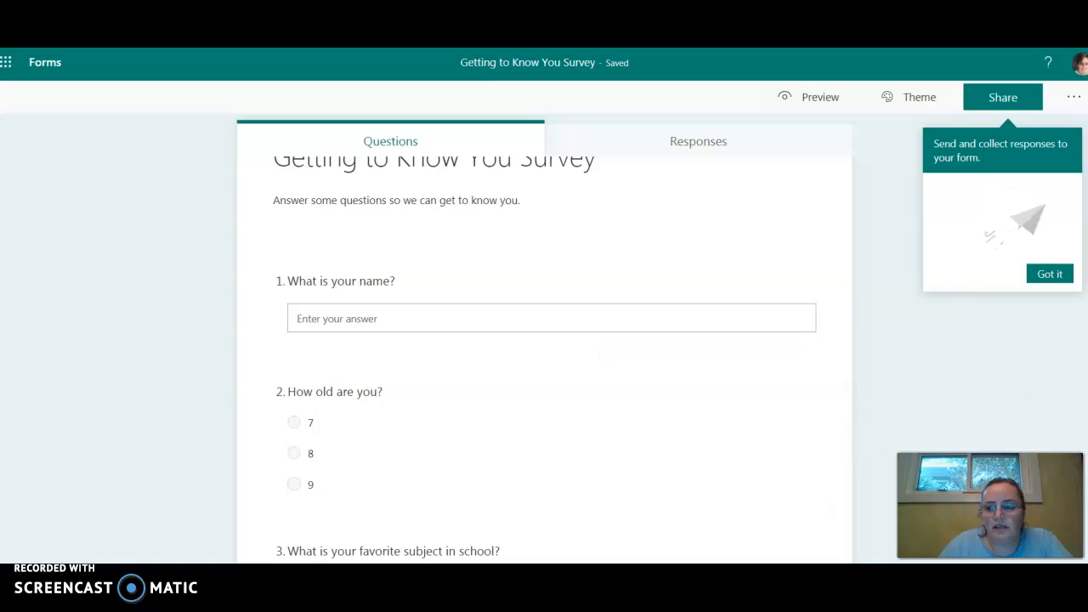
Review the survey's questions in the editor, from the name question through the one about being in 2nd Grade.
{"action": "scroll", "coordinate": [1059, 315], "scroll_direction": "down", "scroll_amount": 3}
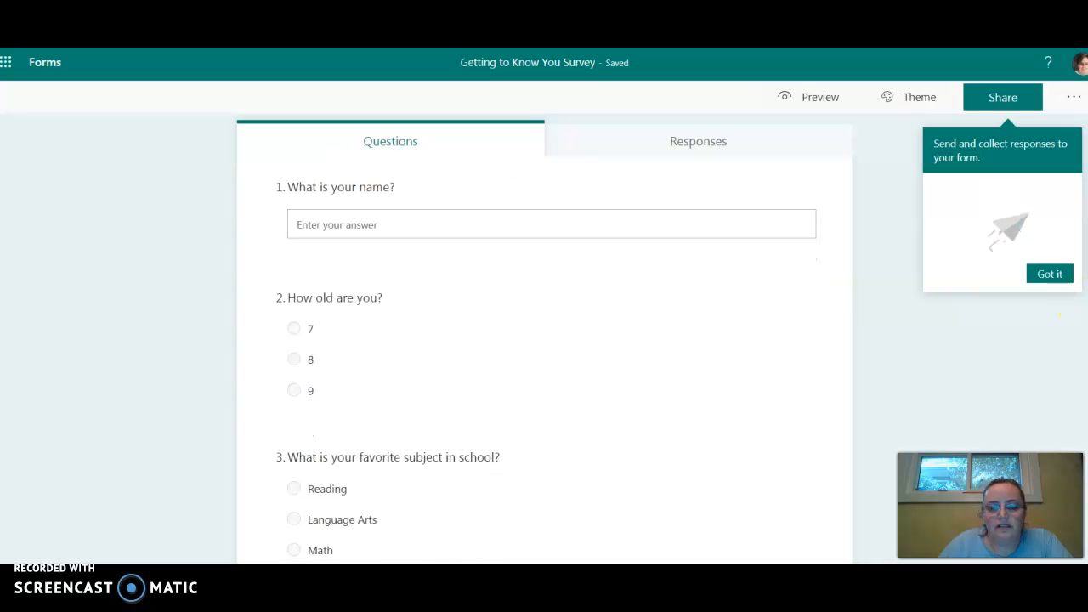
{"action": "scroll", "coordinate": [1059, 315], "scroll_direction": "down", "scroll_amount": 3}
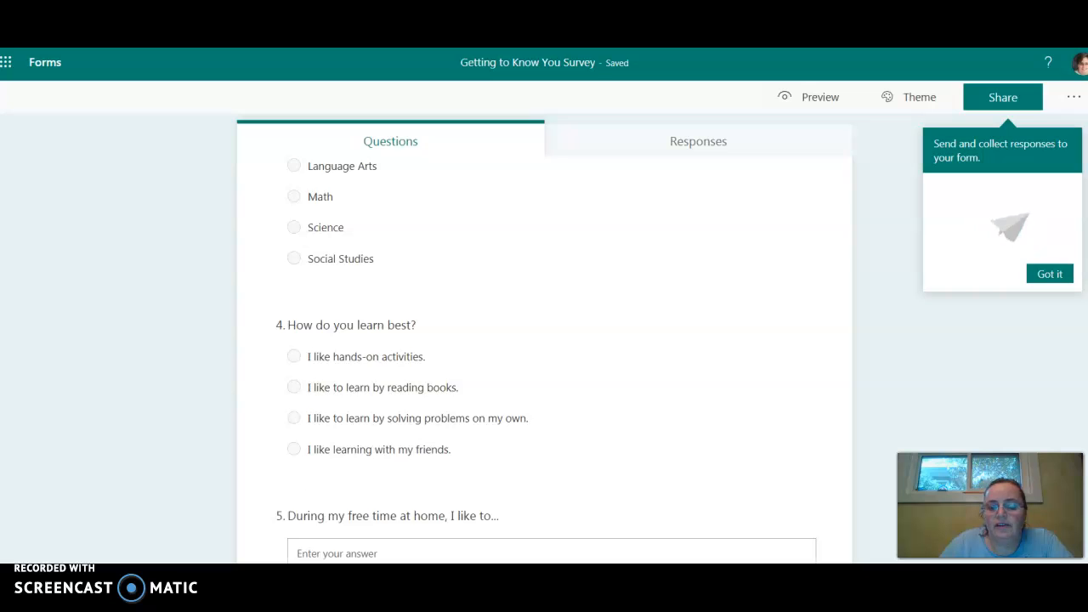
{"action": "scroll", "coordinate": [551, 357], "scroll_direction": "down", "scroll_amount": 2}
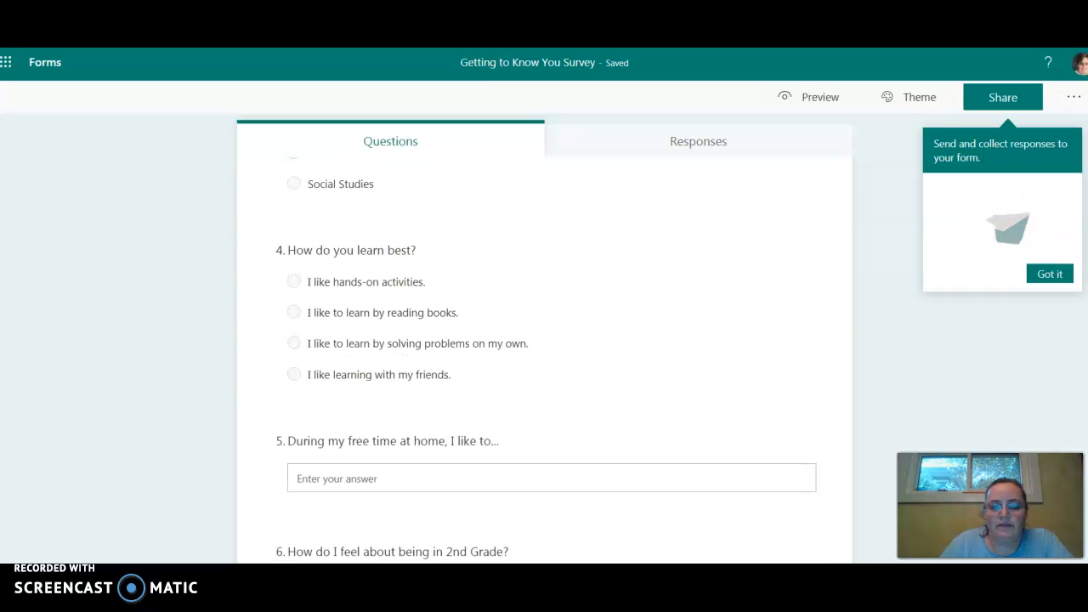
{"action": "scroll", "coordinate": [551, 357], "scroll_direction": "down", "scroll_amount": 3}
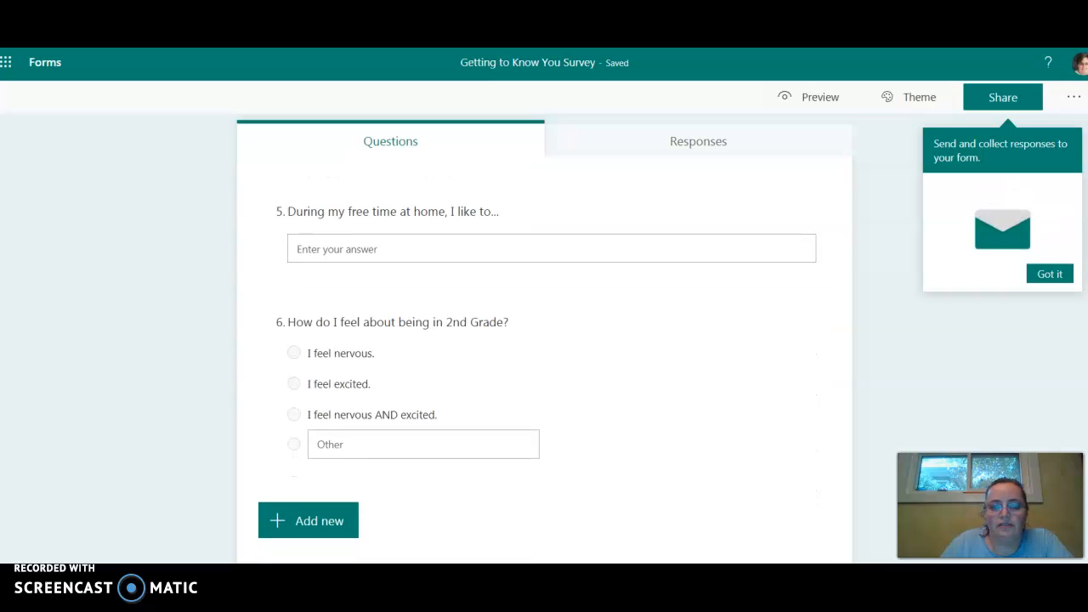
{"action": "scroll", "coordinate": [551, 358], "scroll_direction": "down", "scroll_amount": 1}
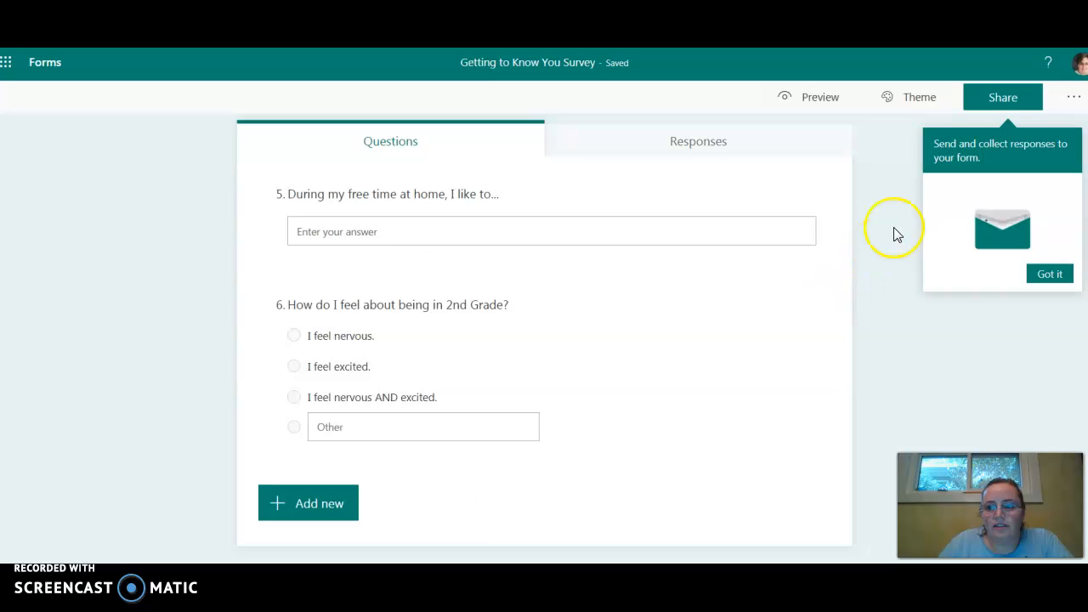
Preview the whole survey as respondents see it on a computer and return to the editor.
{"action": "left_click", "coordinate": [825, 108]}
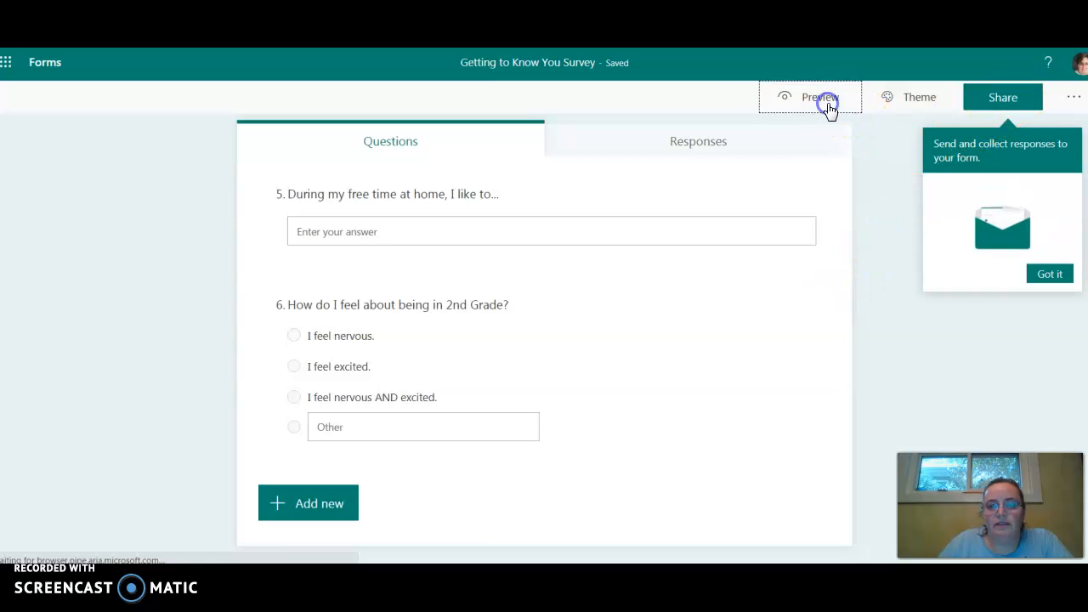
{"action": "scroll", "coordinate": [767, 329], "scroll_direction": "down", "scroll_amount": 1}
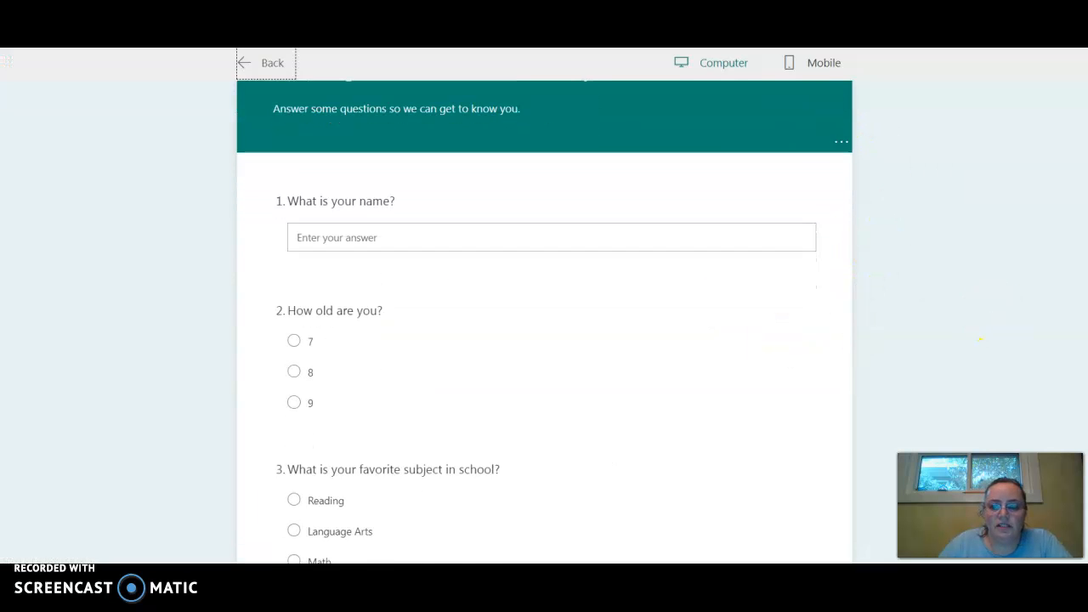
{"action": "scroll", "coordinate": [771, 274], "scroll_direction": "down", "scroll_amount": 3}
{"action": "scroll", "coordinate": [765, 285], "scroll_direction": "down", "scroll_amount": 5}
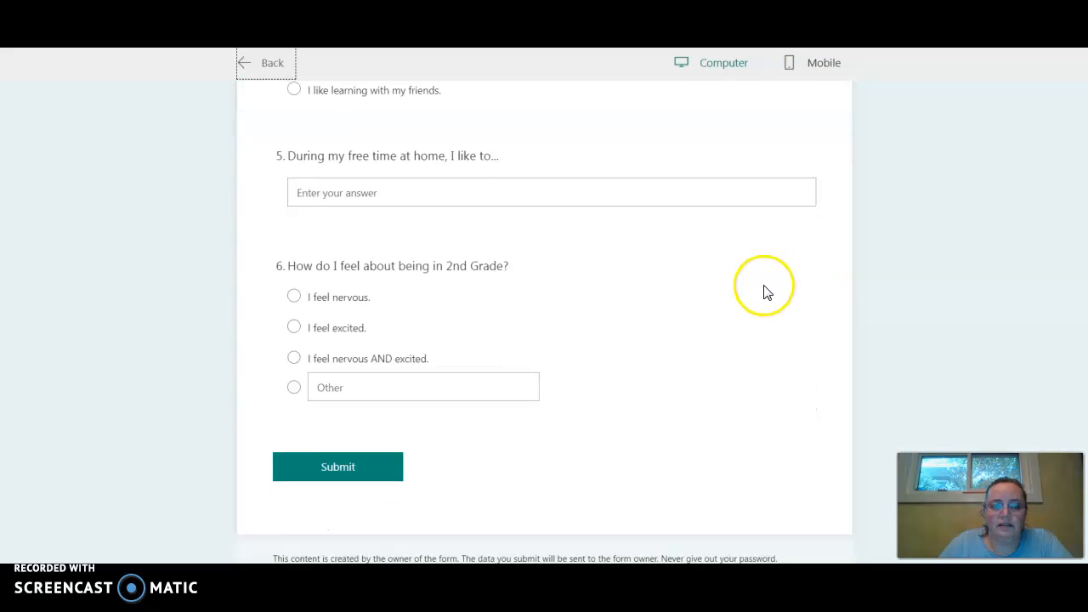
{"action": "scroll", "coordinate": [763, 292], "scroll_direction": "up", "scroll_amount": 3}
{"action": "scroll", "coordinate": [765, 291], "scroll_direction": "up", "scroll_amount": 5}
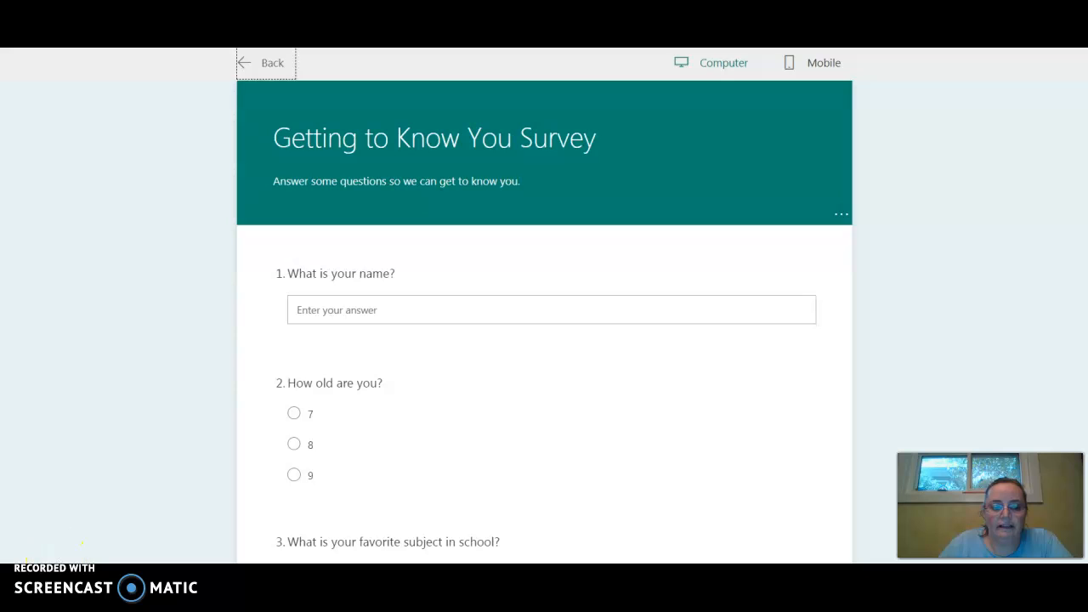
{"action": "left_click", "coordinate": [263, 73]}
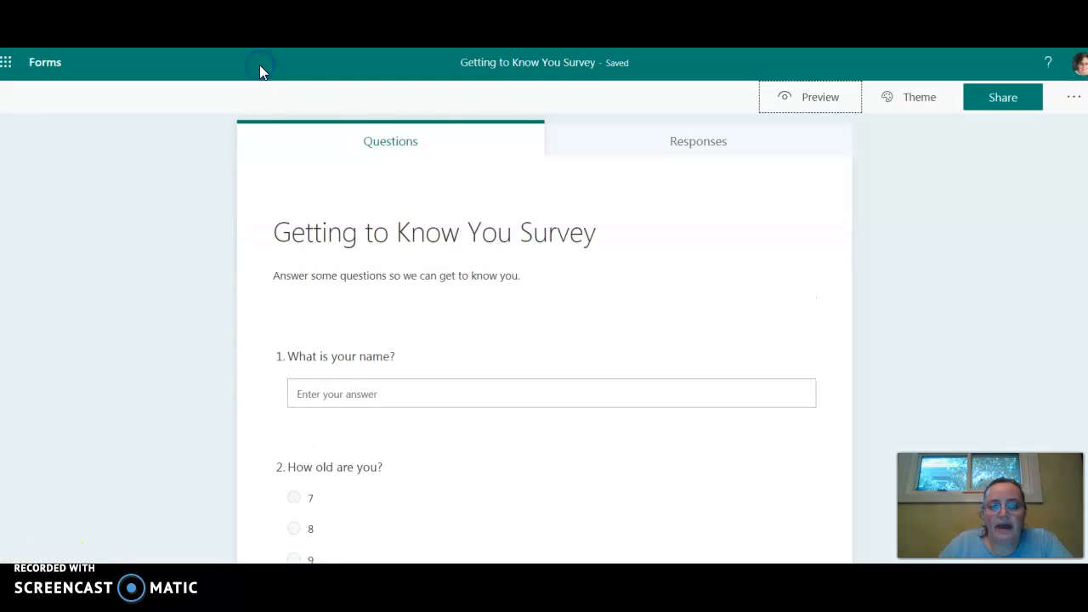
Copy the survey's response link for people in the organization.
{"action": "left_click", "coordinate": [1018, 100]}
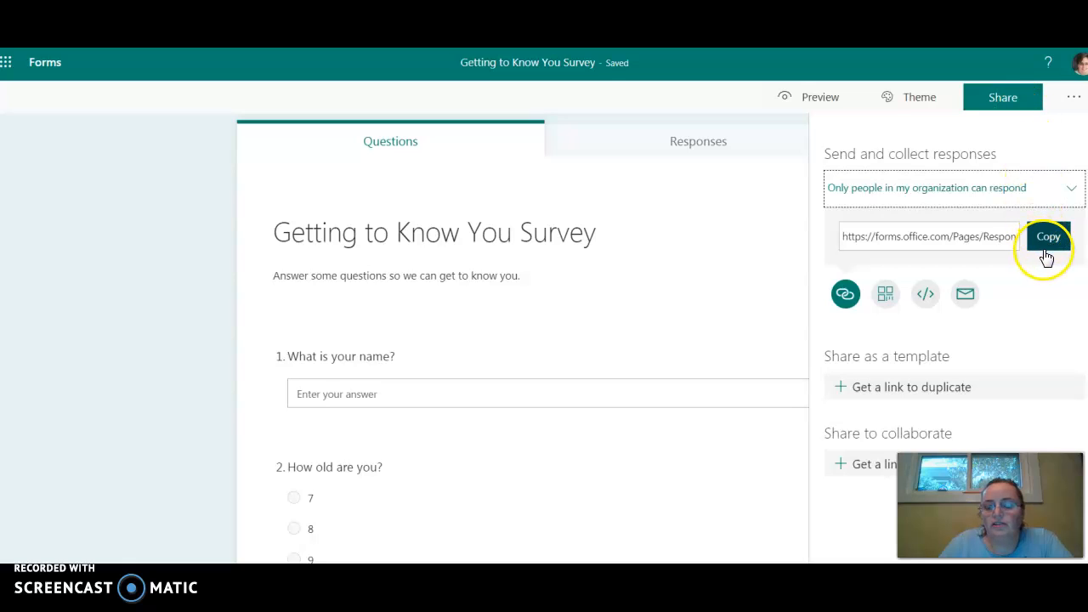
{"action": "left_click", "coordinate": [1047, 241]}
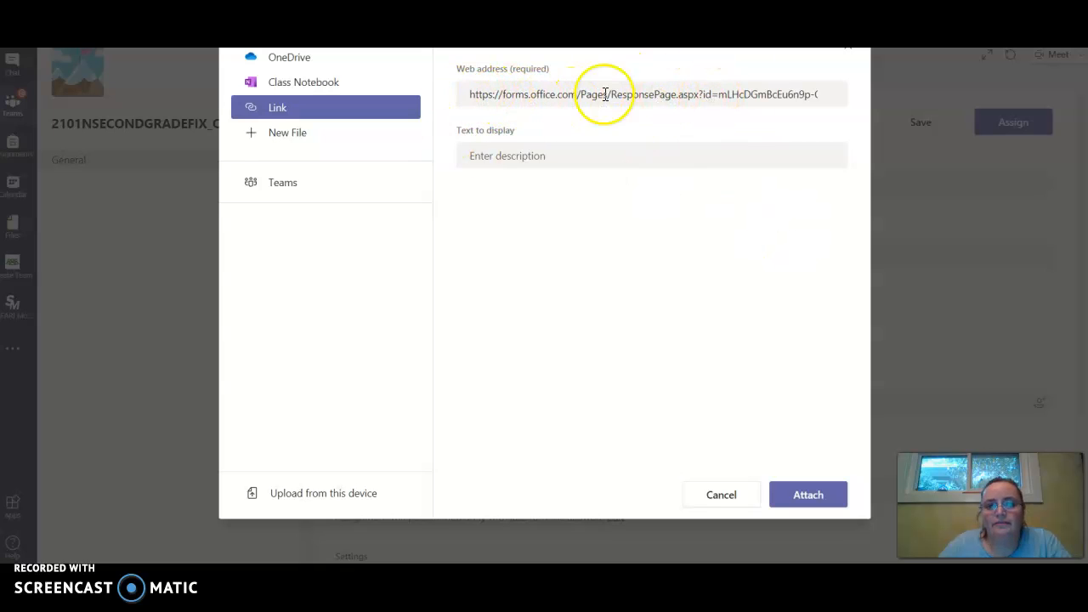
Attach the survey's web link to the "Get to Know You Survey" assignment in Microsoft Teams and assign it to all students.
{"action": "left_click", "coordinate": [797, 499]}
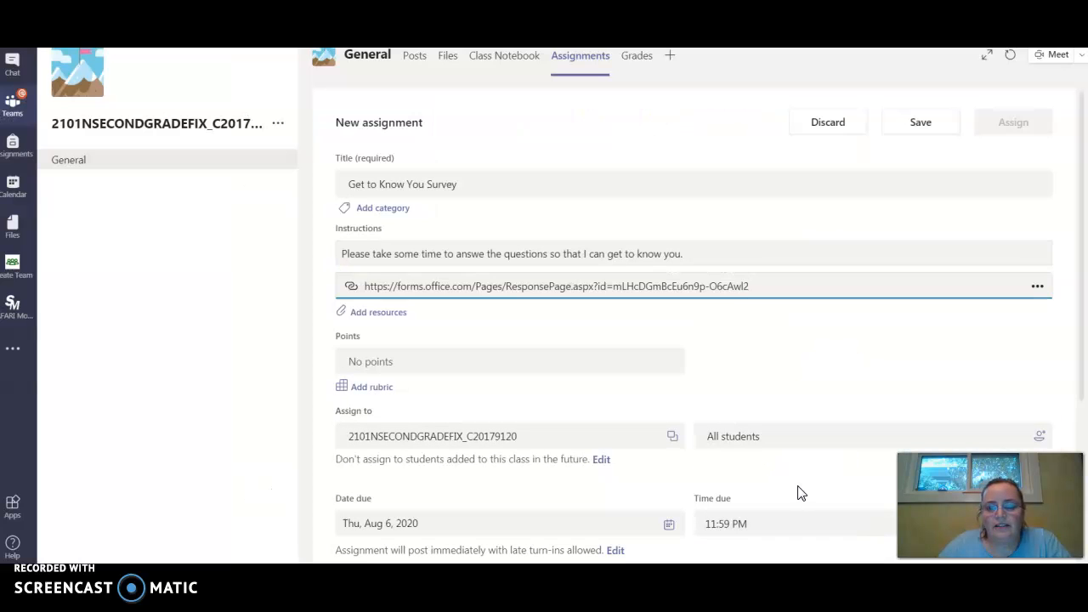
{"action": "left_click", "coordinate": [1016, 123]}
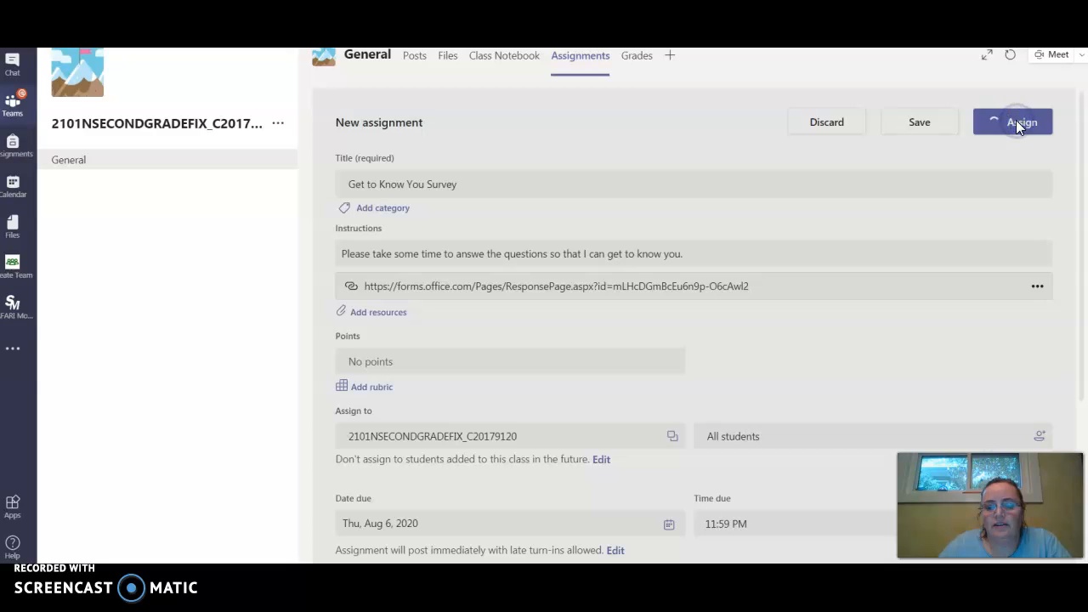